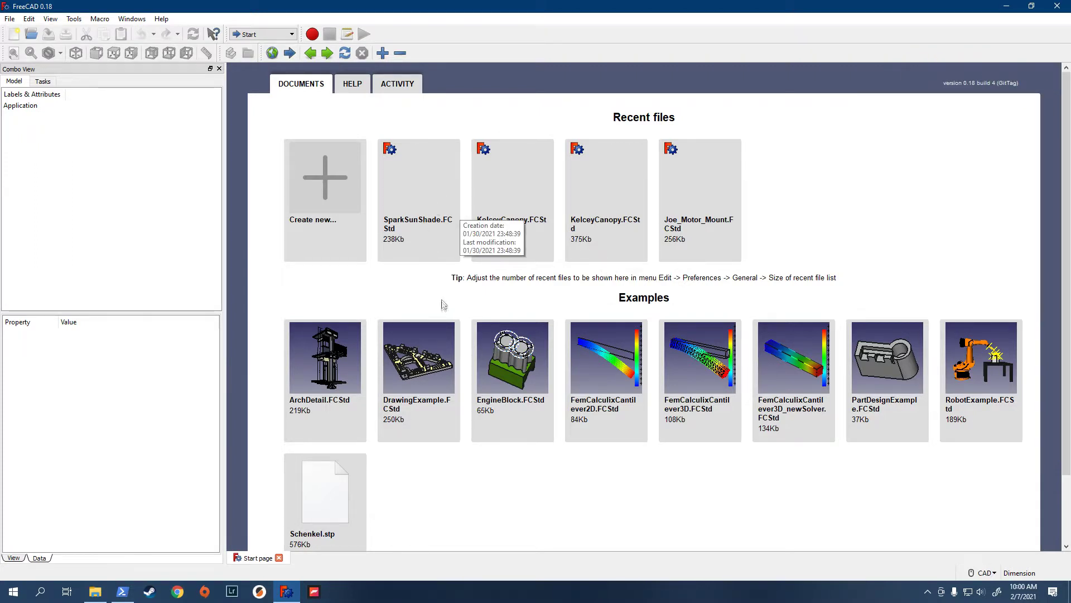
- Open SparkSunShade.FCStd from the Start page's recent files
click(423, 198)
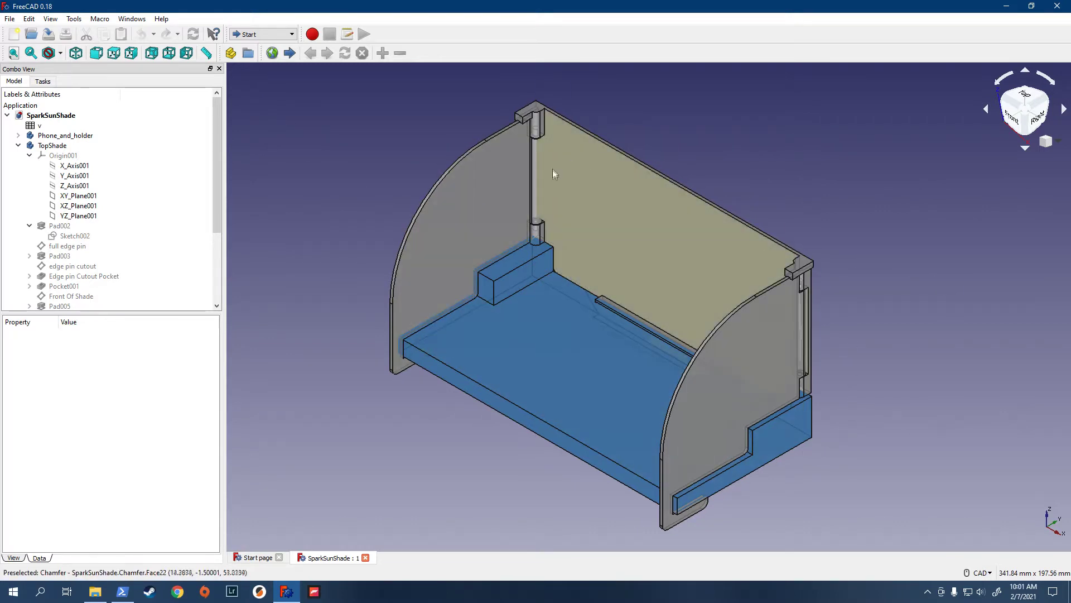
- Open the v spreadsheet, close the Start page, and tile the sheet beside the 3D view
double_click(40, 126)
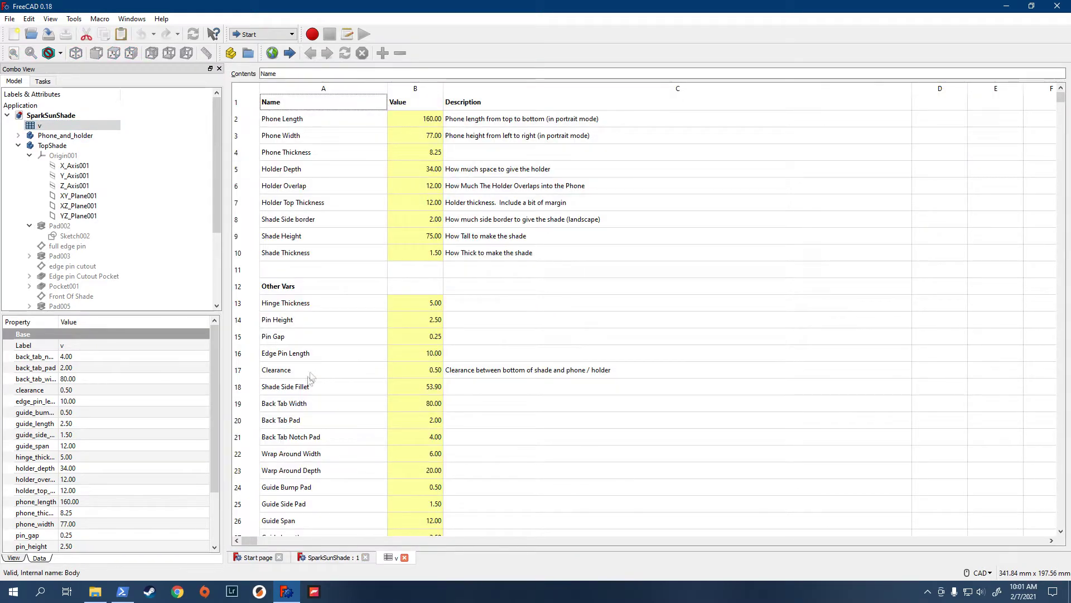
click(280, 557)
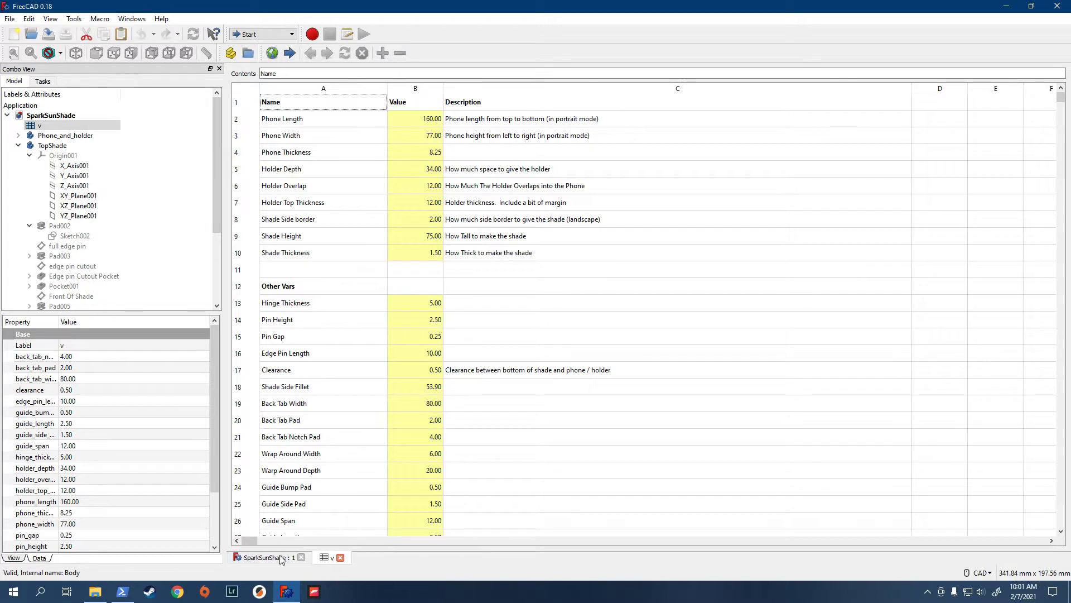
click(140, 19)
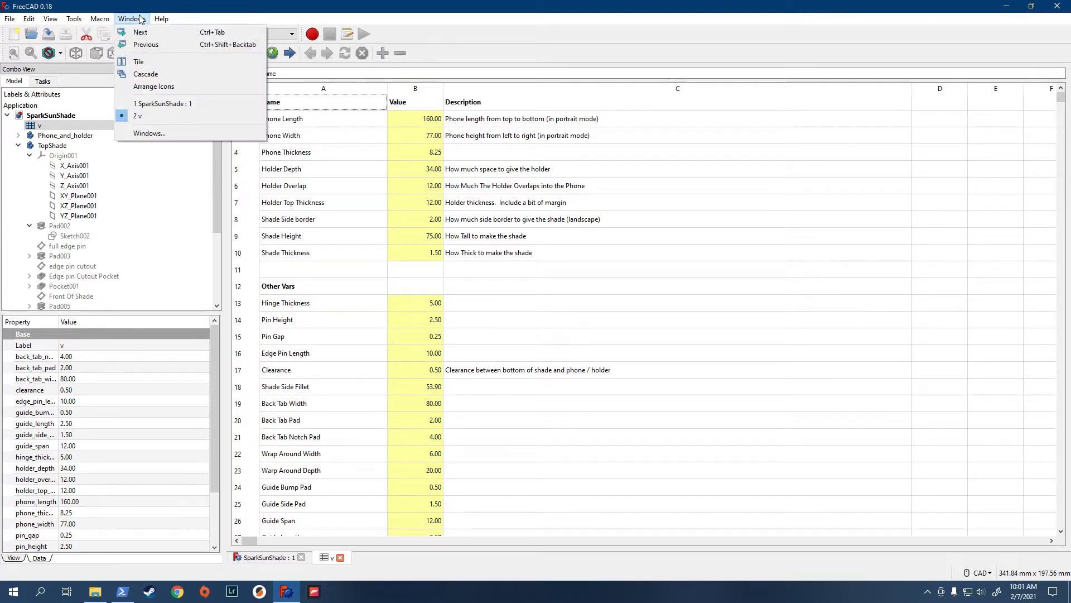
click(153, 61)
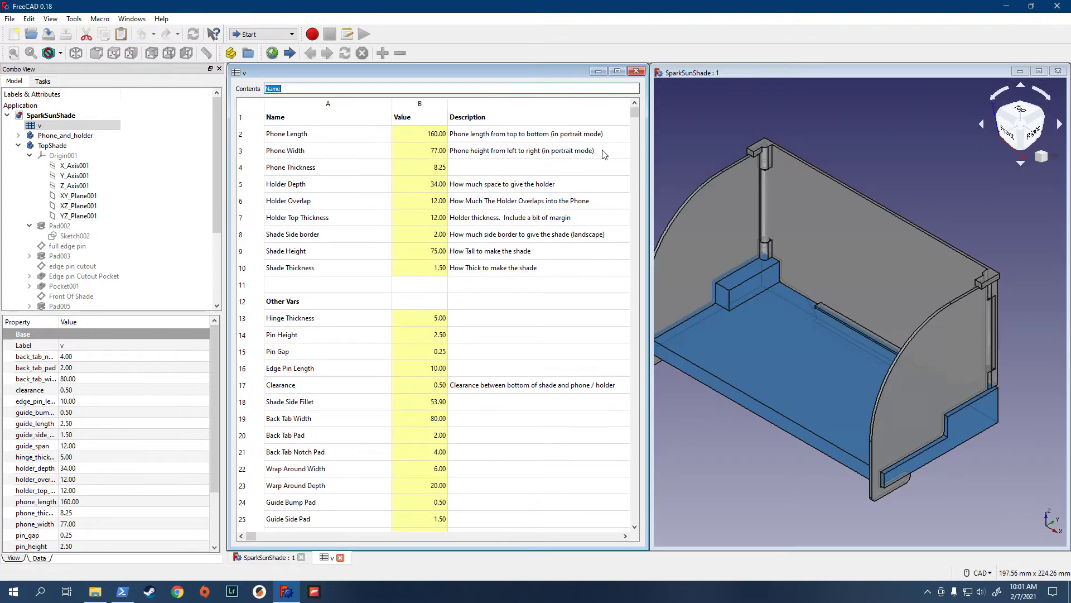
- Widen the 3D view subwindow and zoom and pan until the whole sunshade is framed
drag(650, 161, 601, 161)
scroll(840, 334, down, 3)
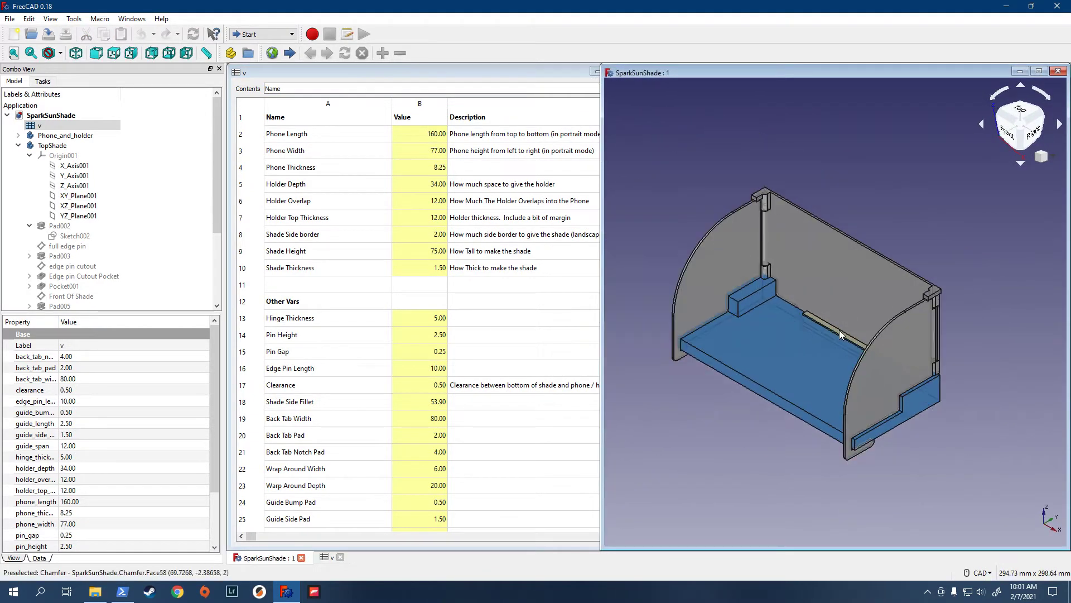
middle_drag(717, 453, 751, 428)
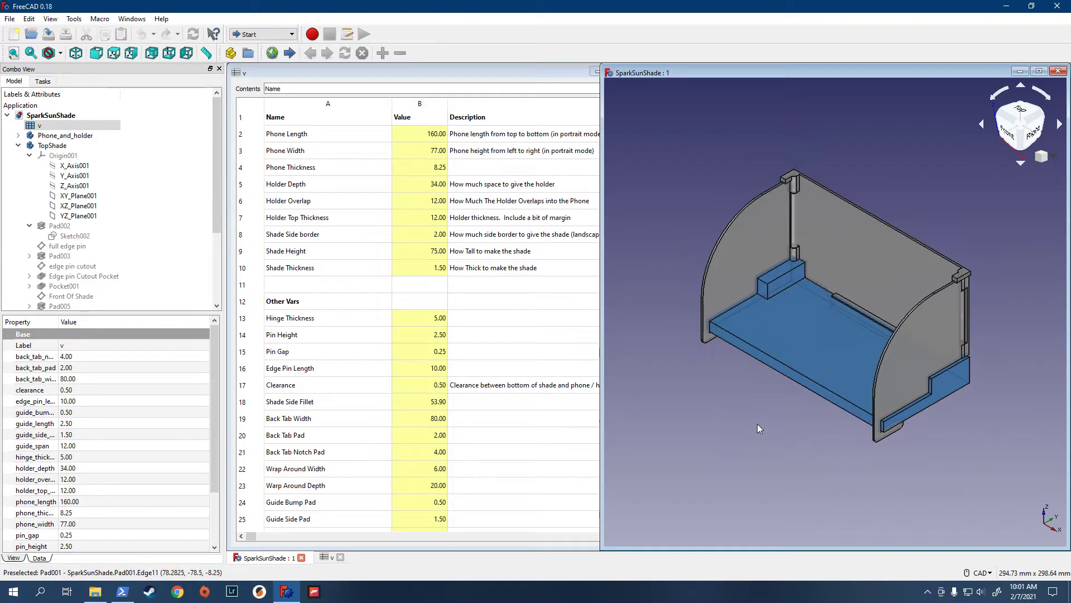
scroll(751, 428, up, 5)
scroll(770, 421, down, 3)
middle_drag(747, 444, 737, 471)
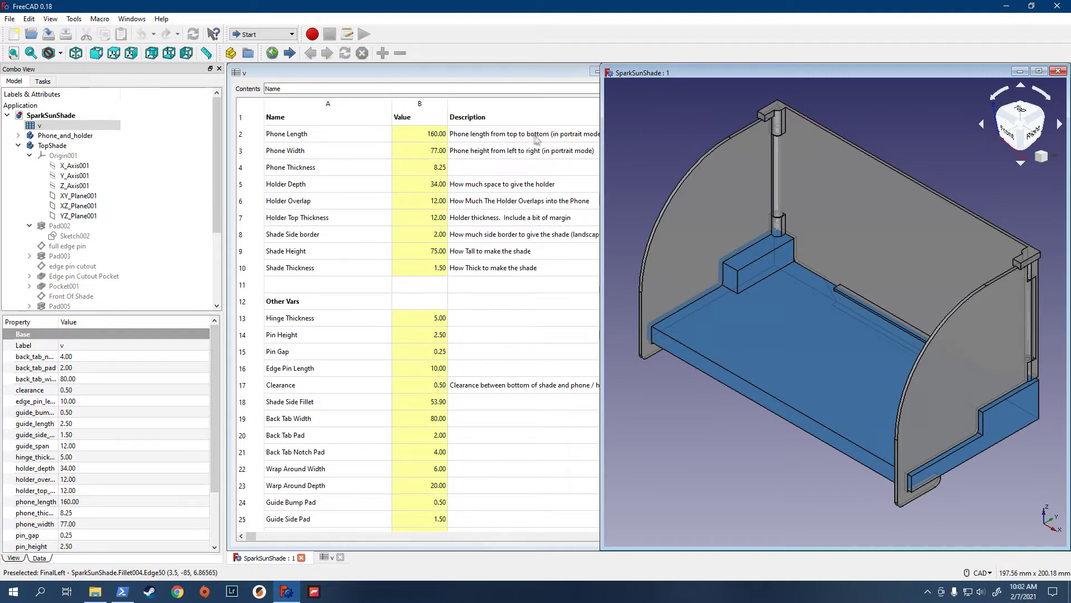
click(434, 139)
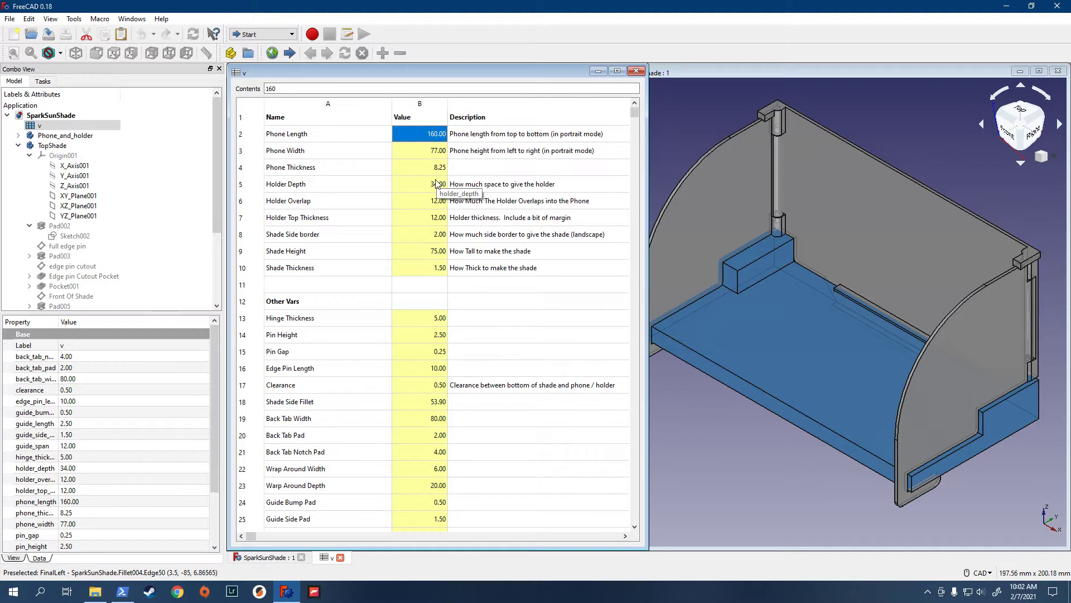
- Enter 100 for Phone Length and 60 for Phone Width in the v sheet
text(1)
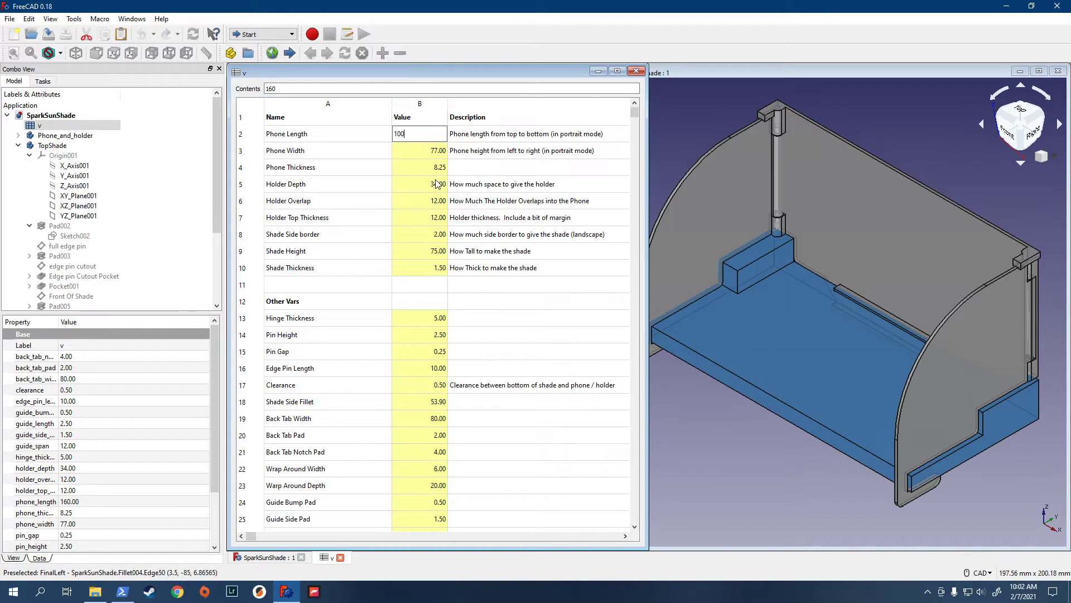
text(00)
key(Return)
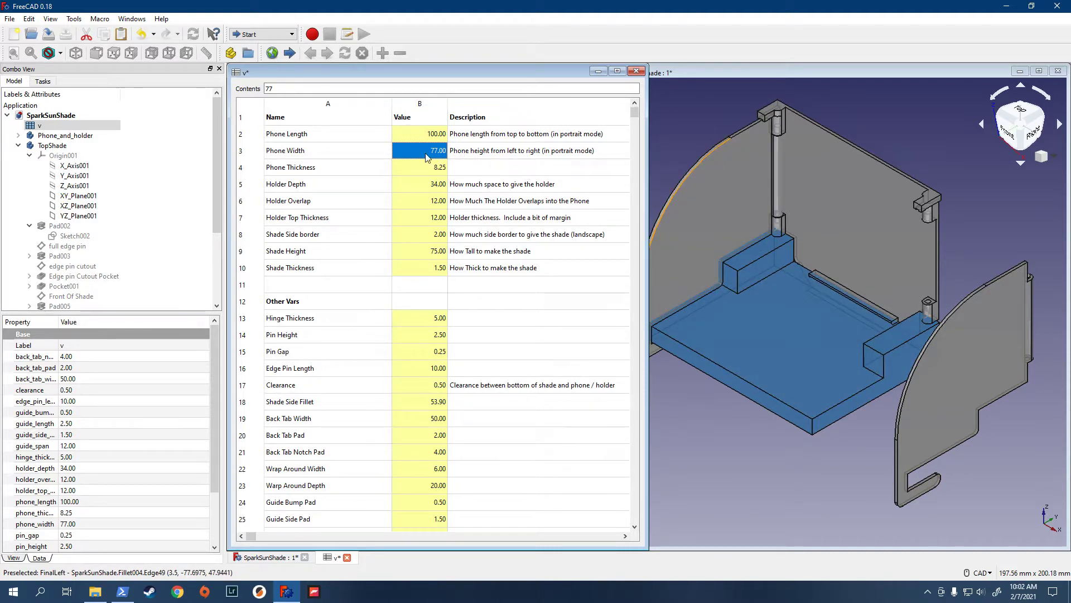
text(60)
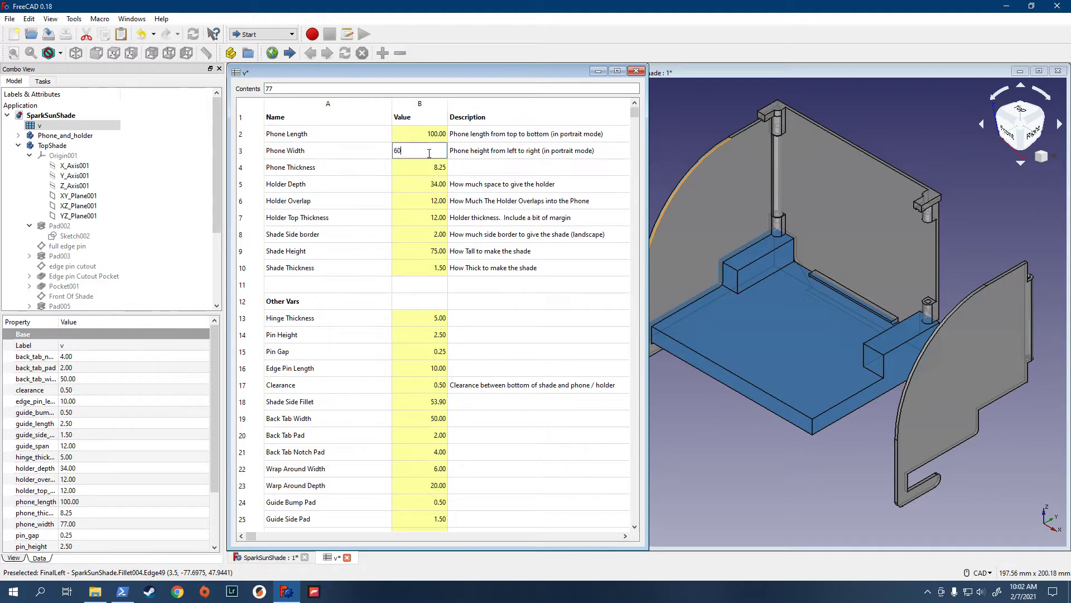
key(Return)
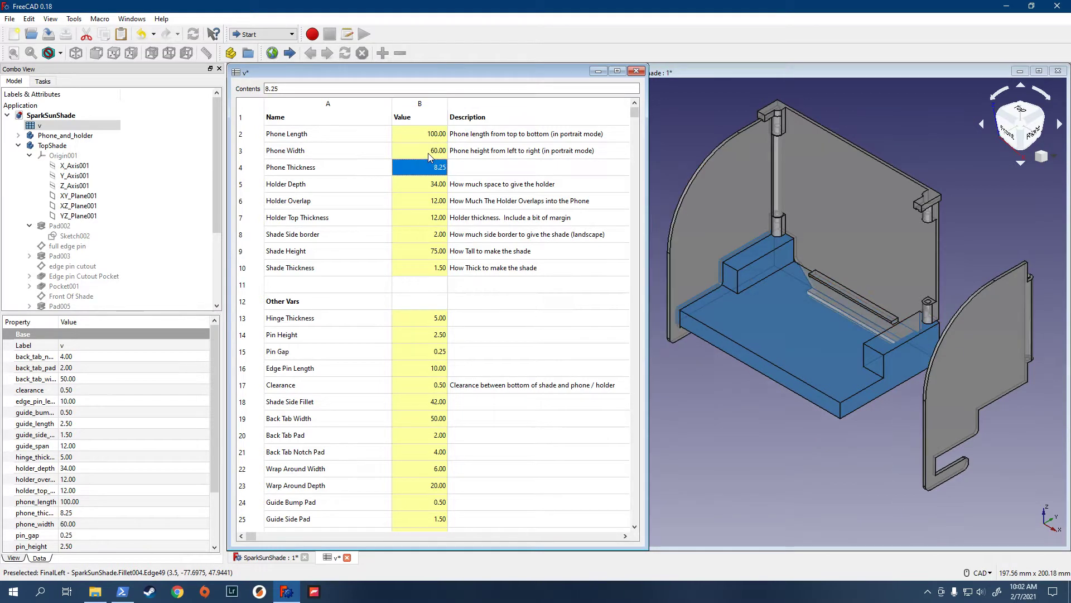
- Enter phone thickness 6, holder depth 40 and holder overlap 10 in cells B4-B6
click(438, 187)
click(437, 172)
text(6)
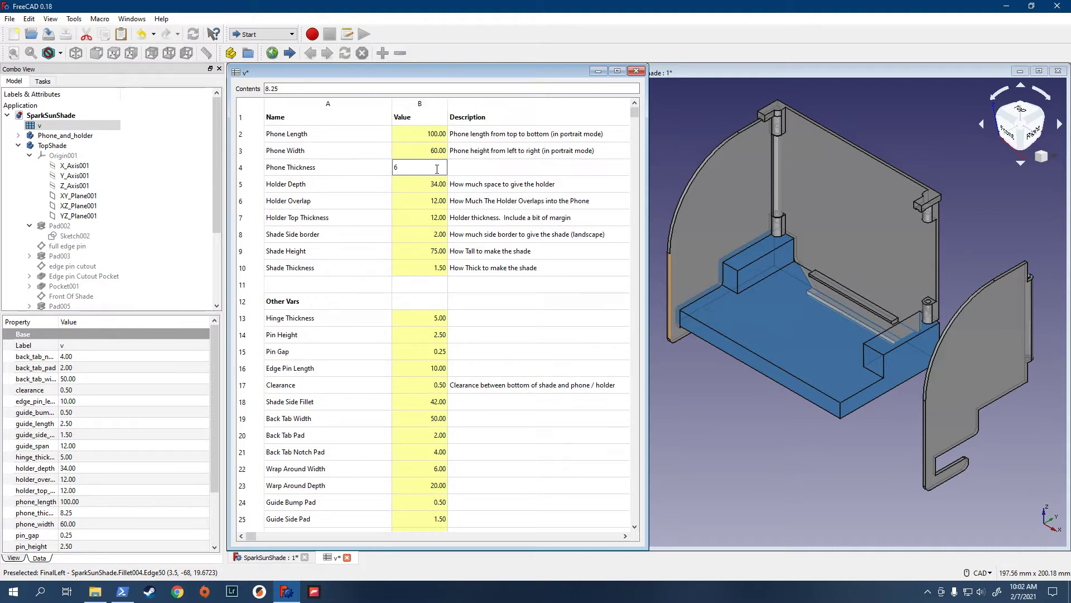
key(Return)
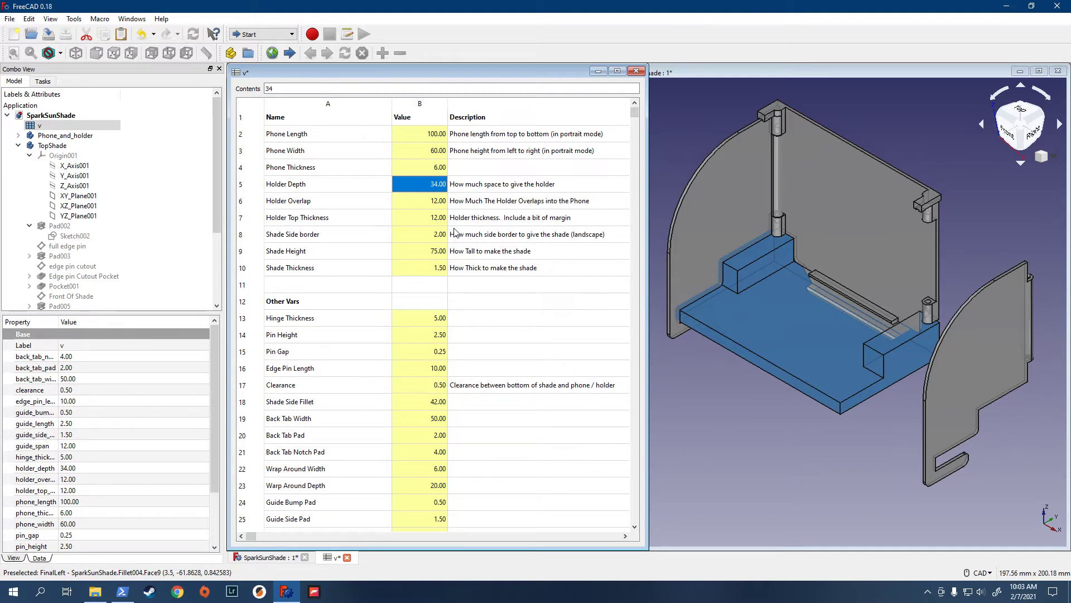
text(40)
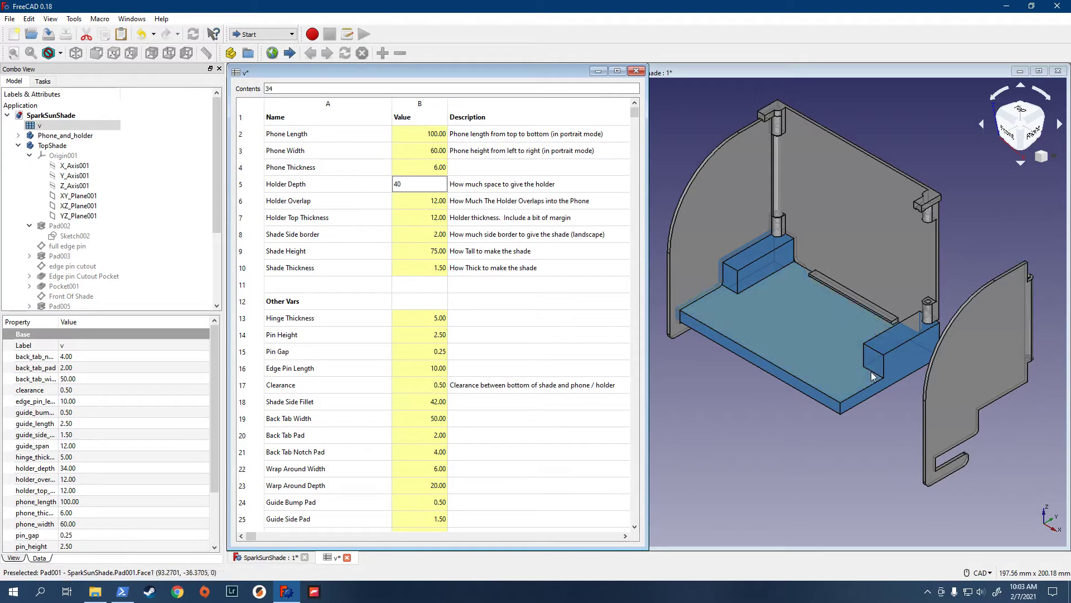
key(Return)
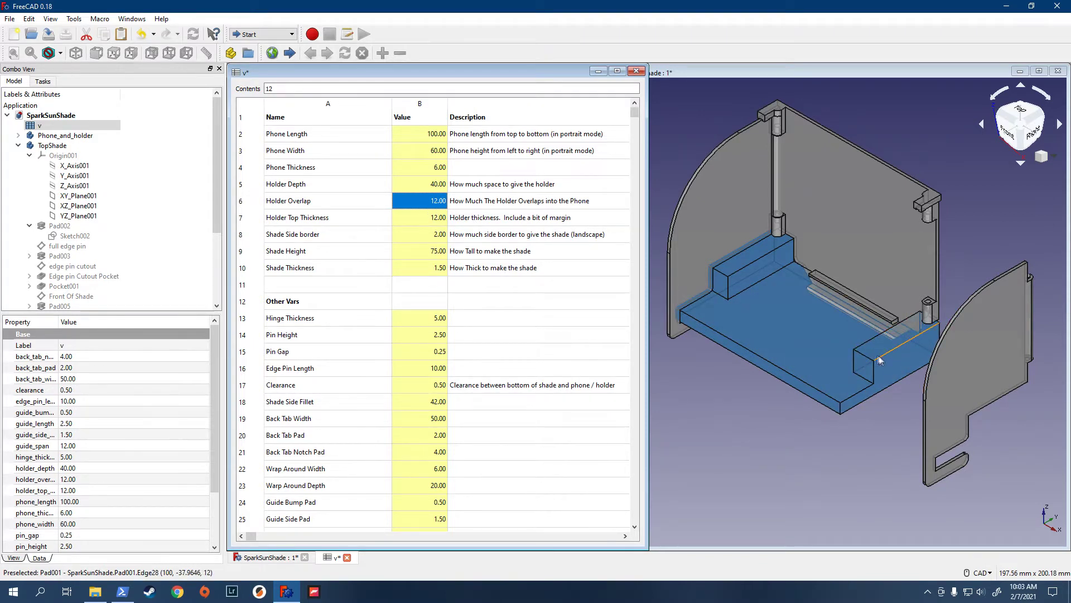
text(10)
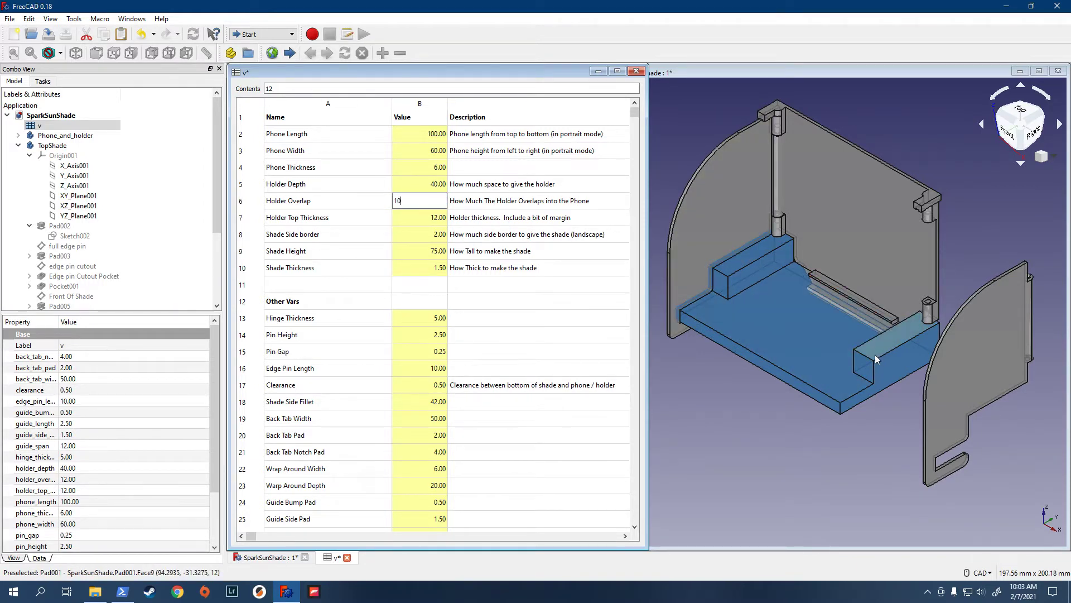
key(Return)
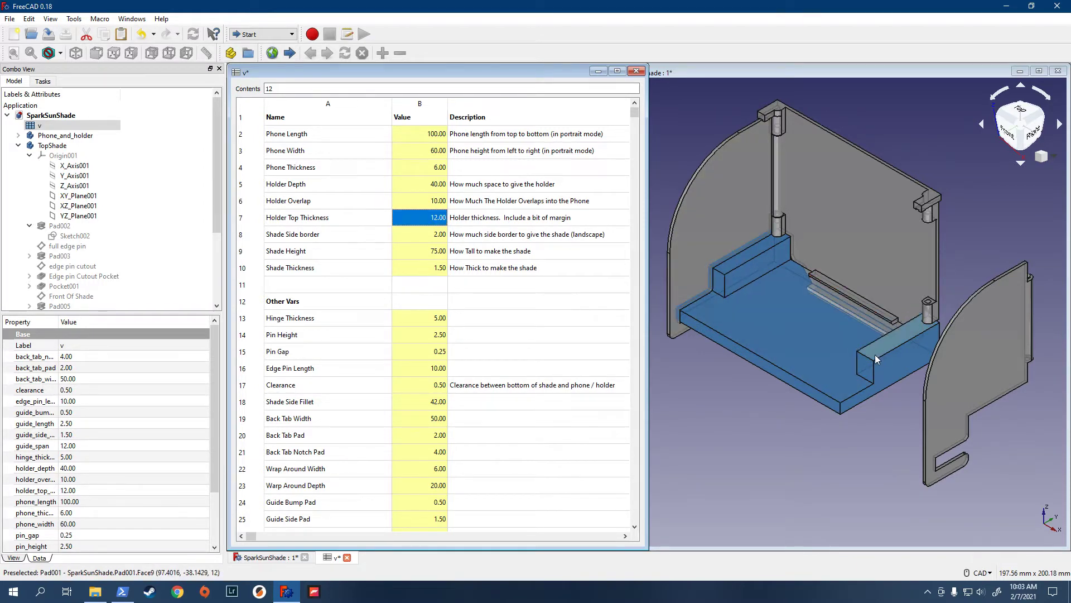
- Enter 4 for the Shade Side border, 6 in the next cell, and 2 for Shade Thickness
click(413, 241)
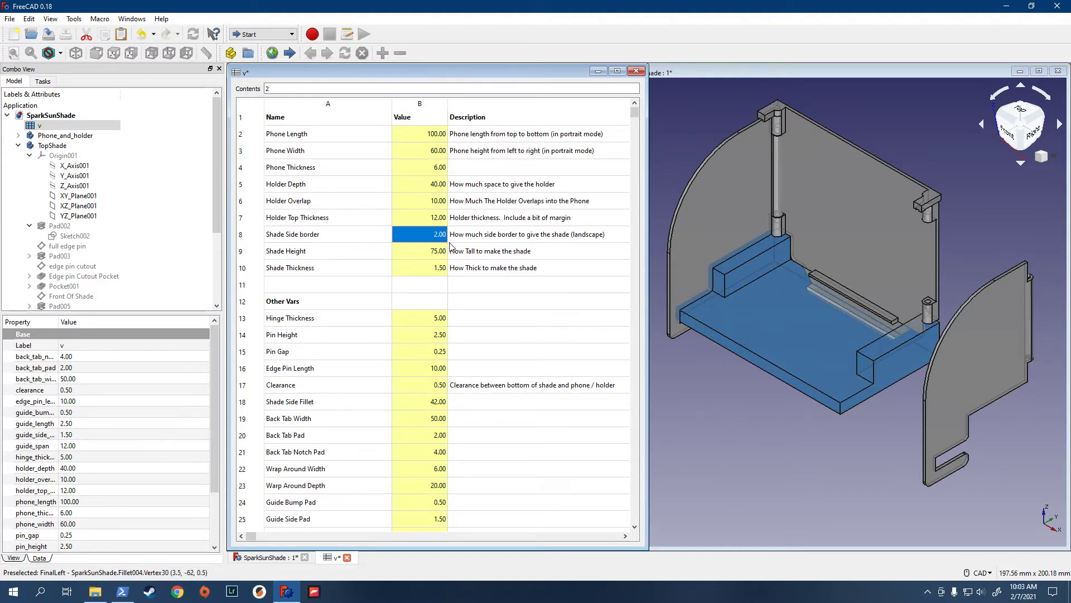
text(4)
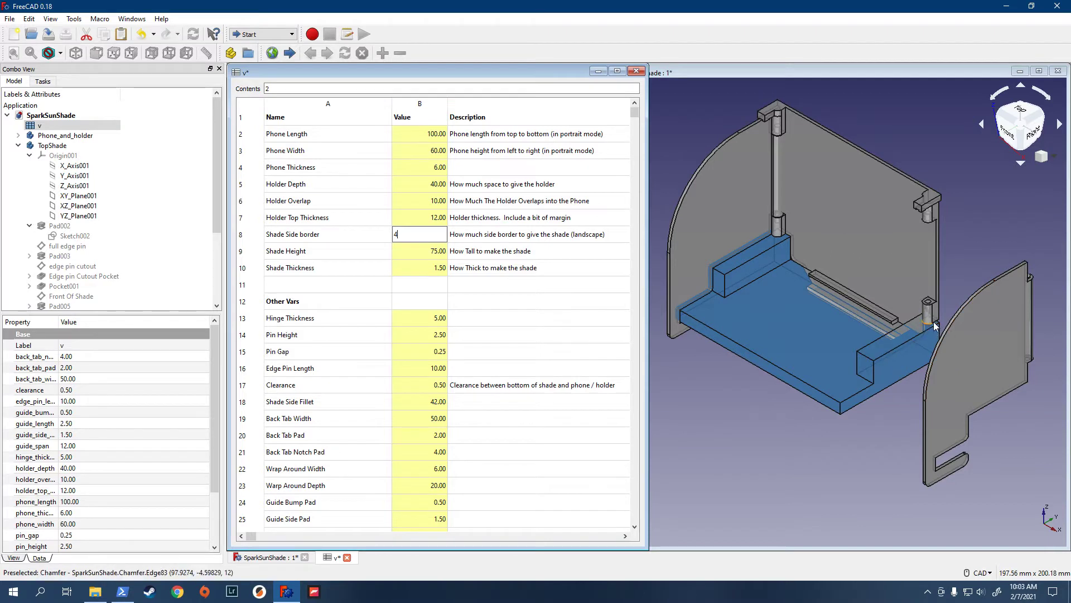
key(Return)
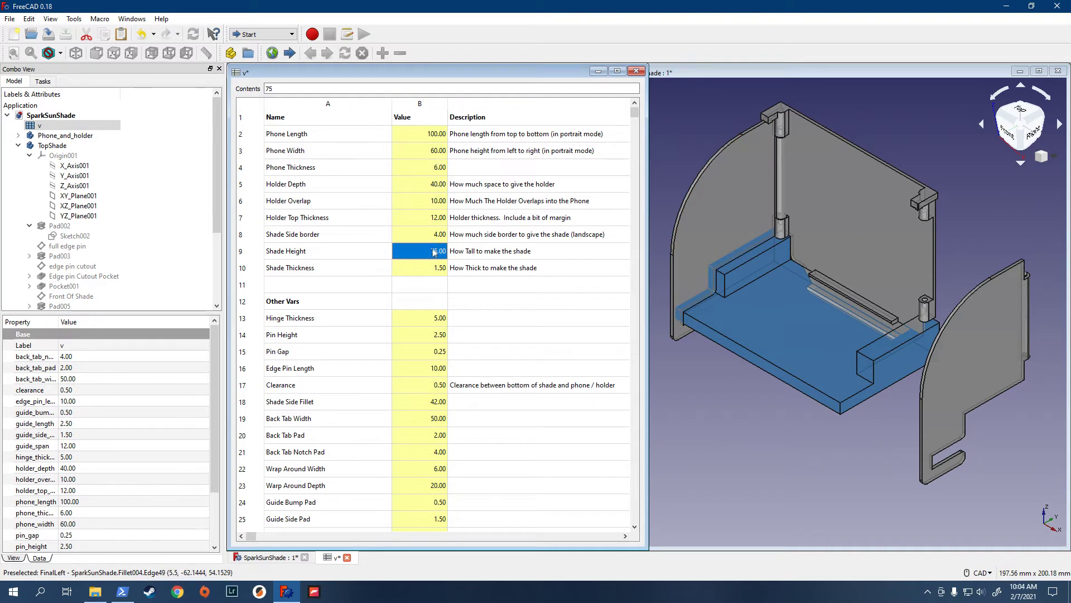
text(60)
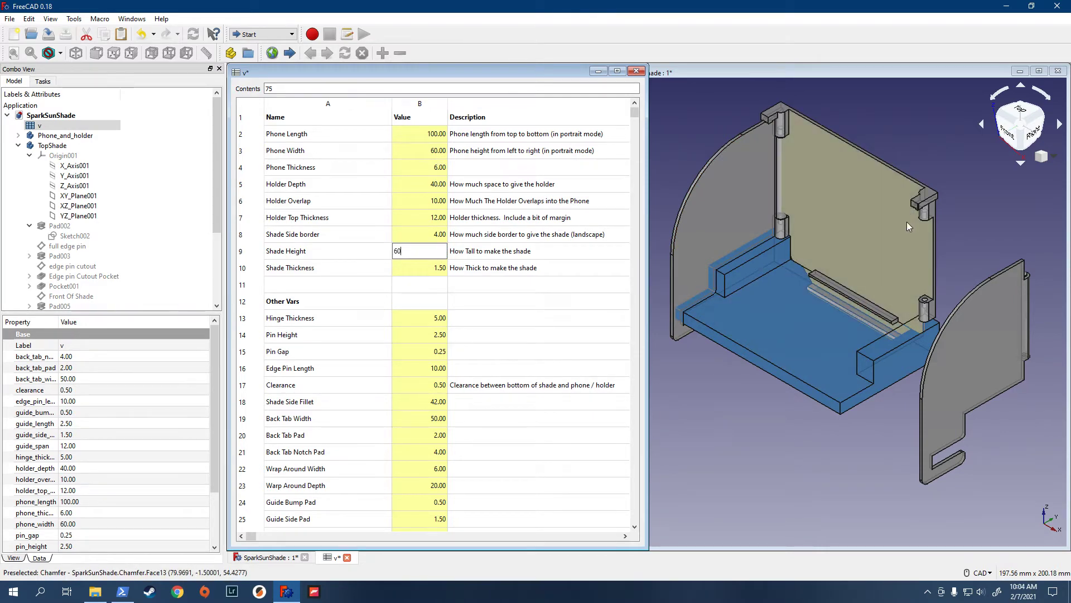
key(Return)
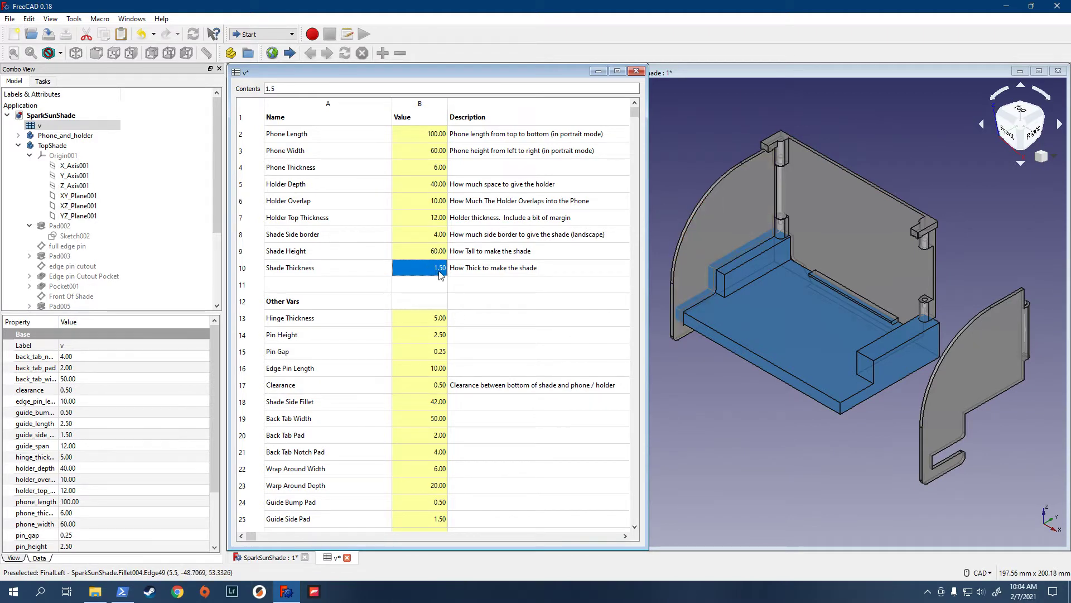
text(2)
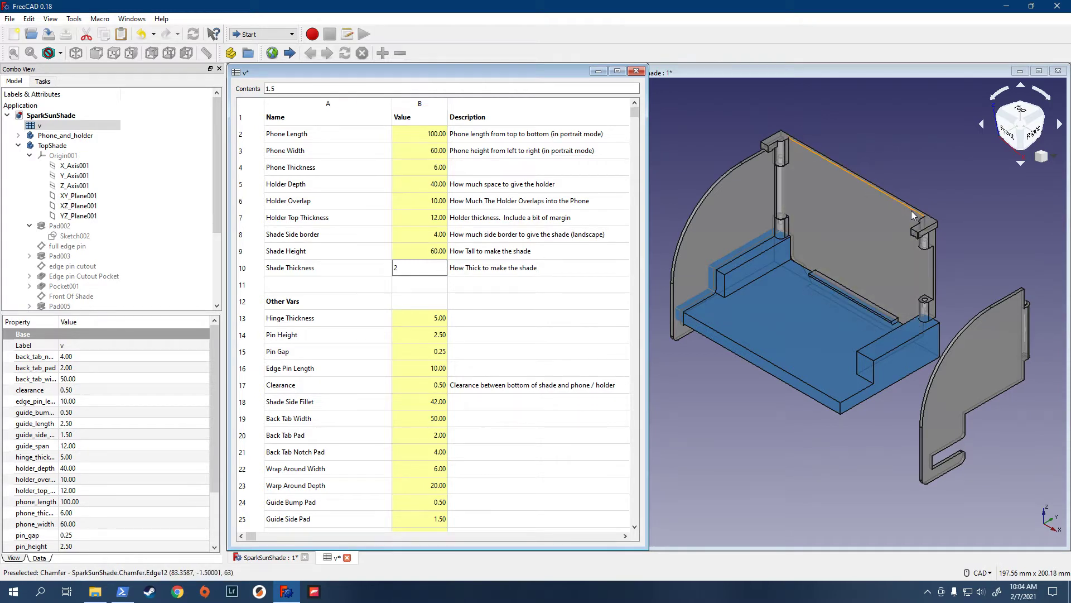
key(Return)
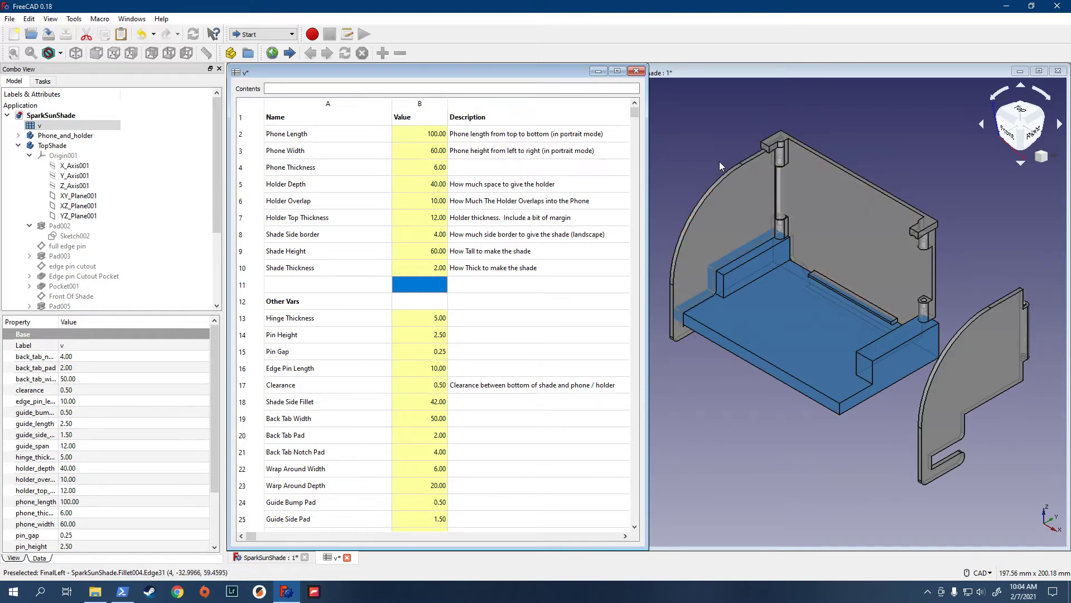
- Bring the 3D model view forward and collapse the TopShade body in the tree
click(729, 72)
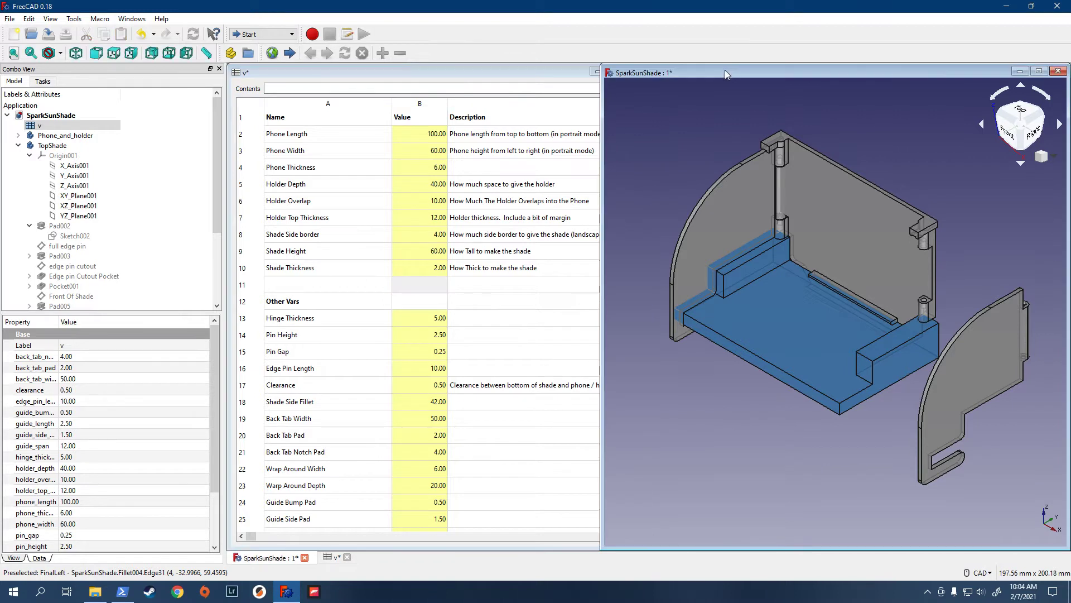
click(19, 147)
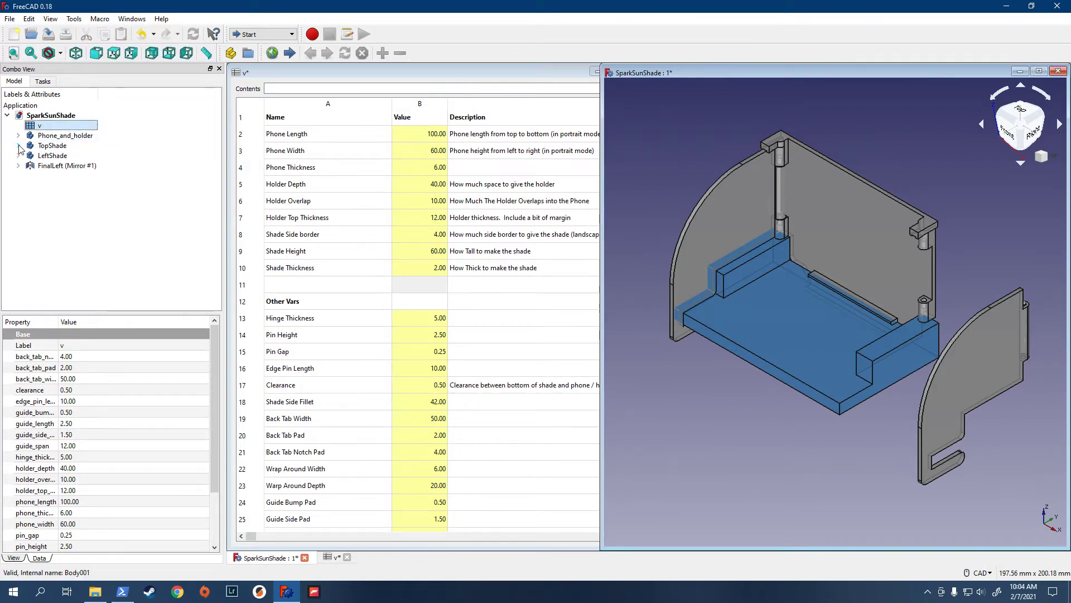
click(66, 137)
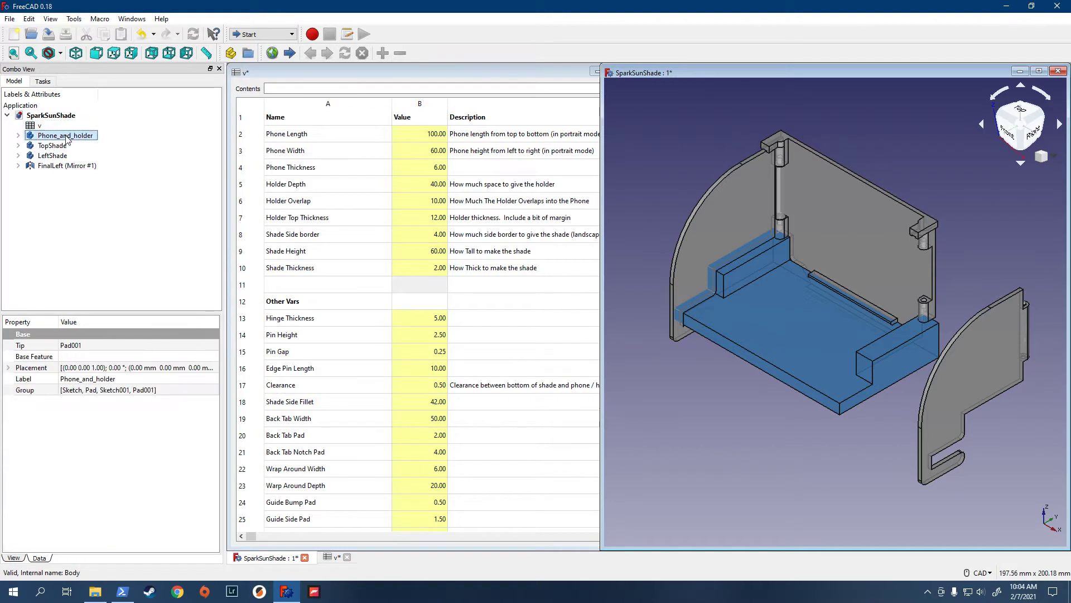
- Export Phone_and_holder's Pad001 as the STL Mesh file bottom.stl in Spark_Sun_Shade
click(18, 135)
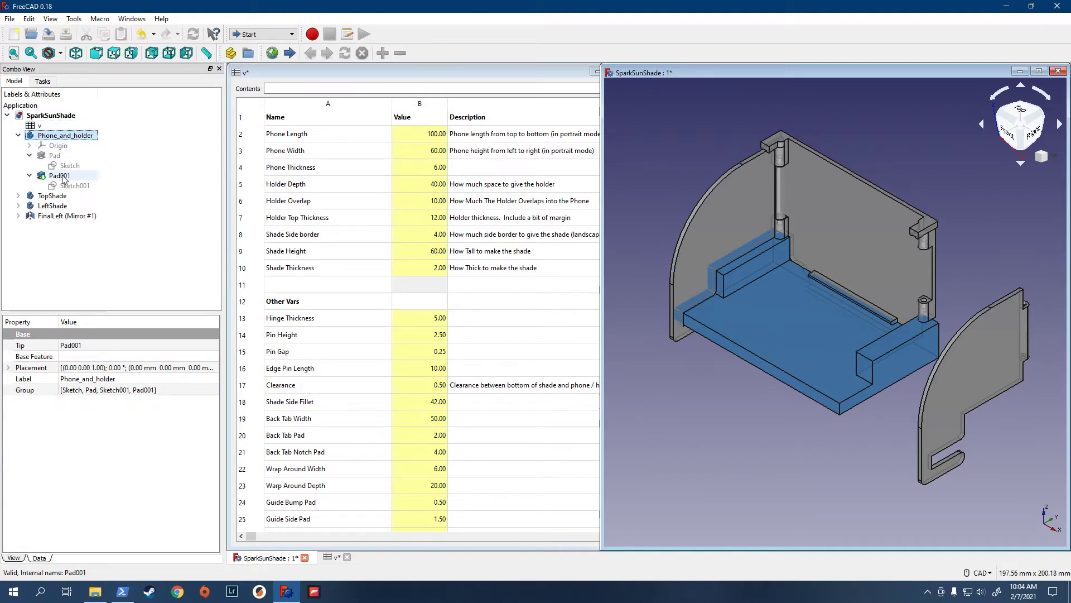
click(64, 178)
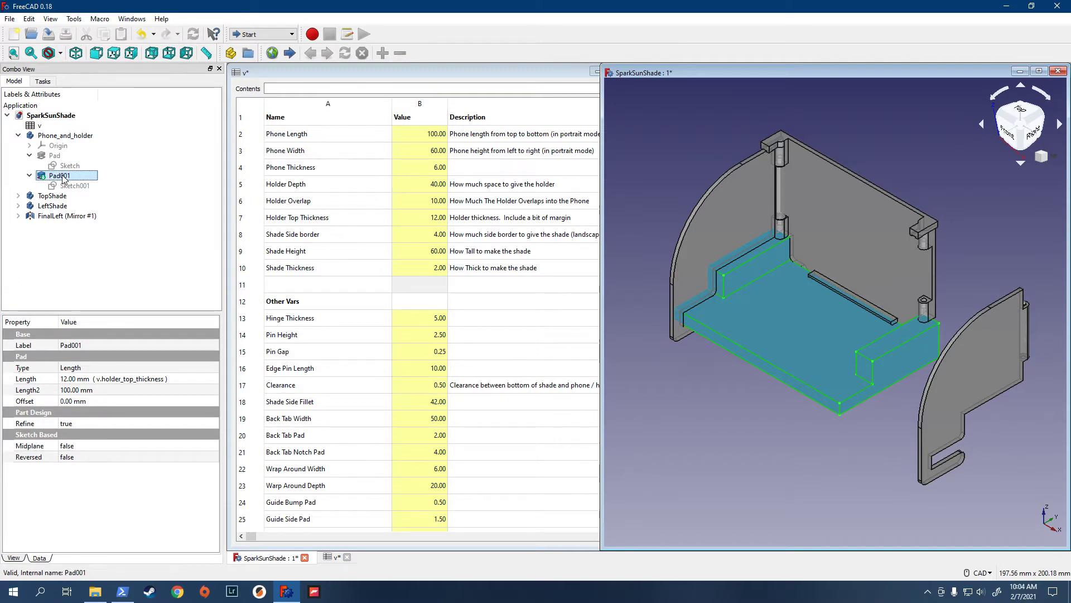
click(10, 20)
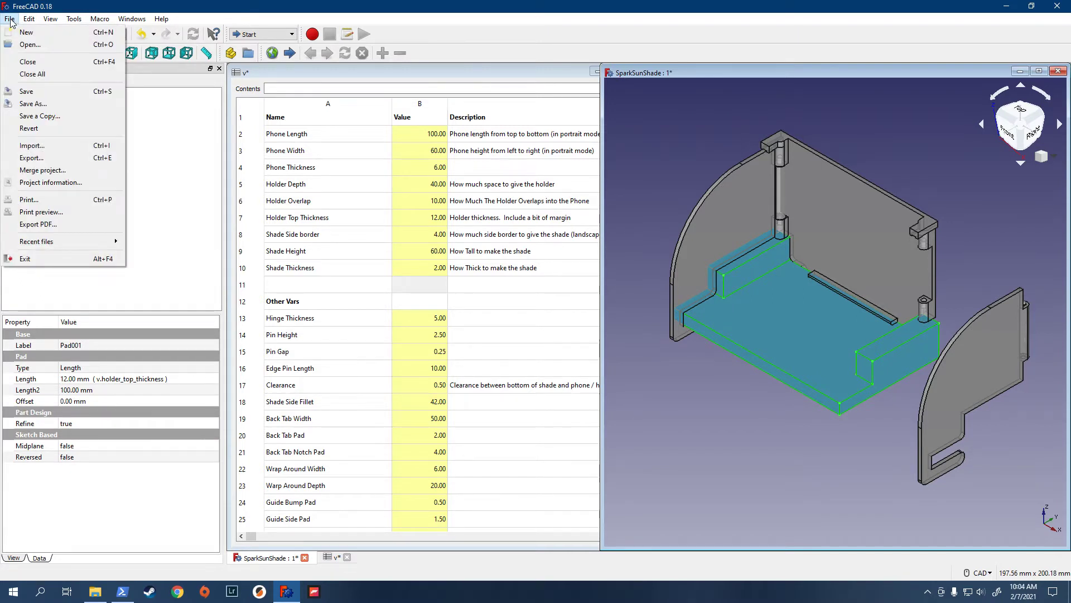
click(42, 158)
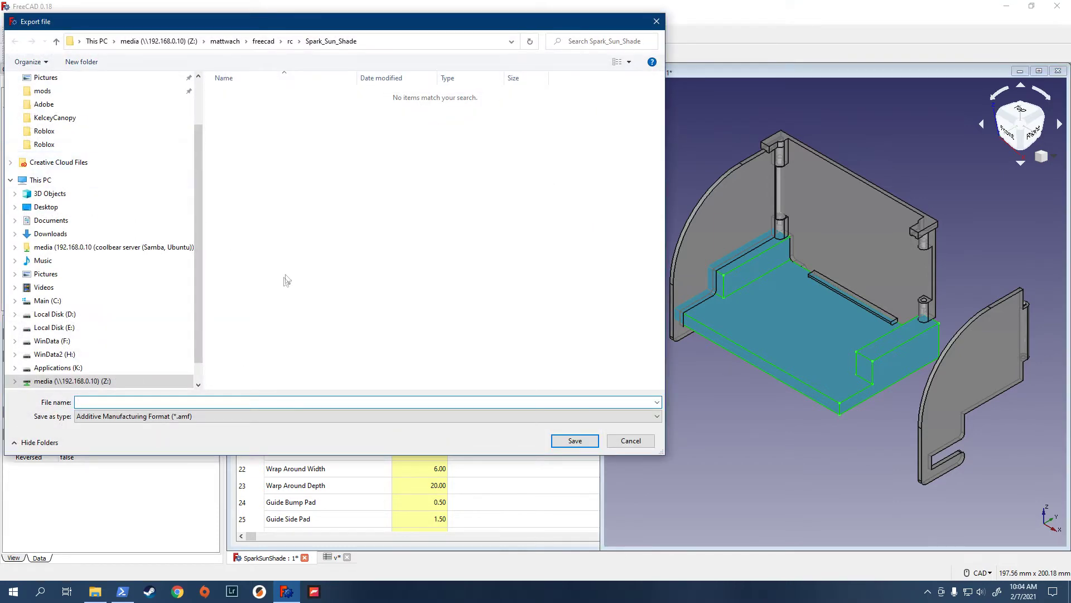
click(633, 418)
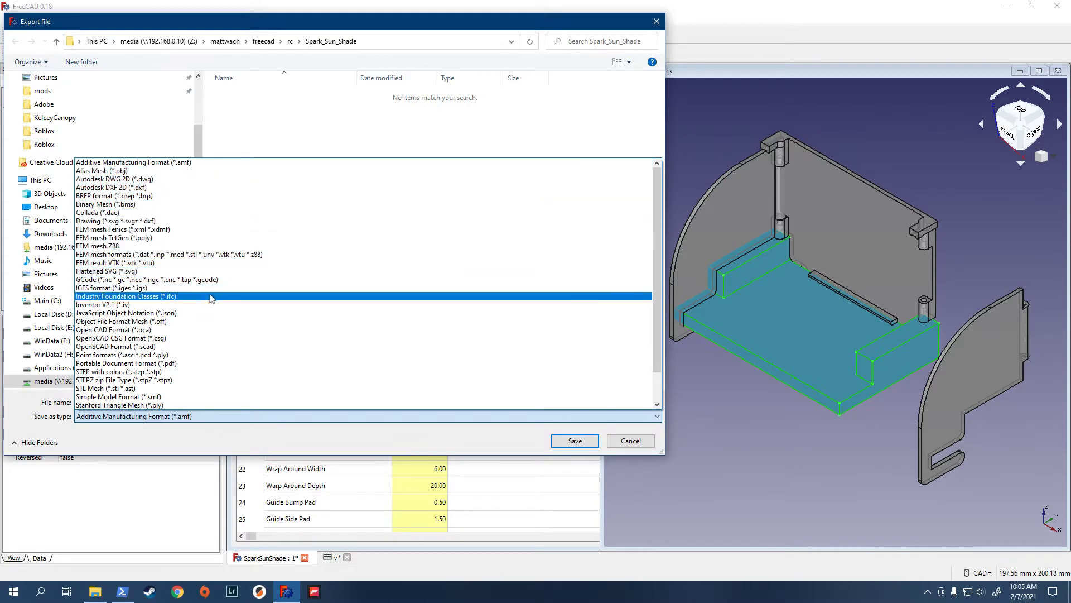
click(184, 388)
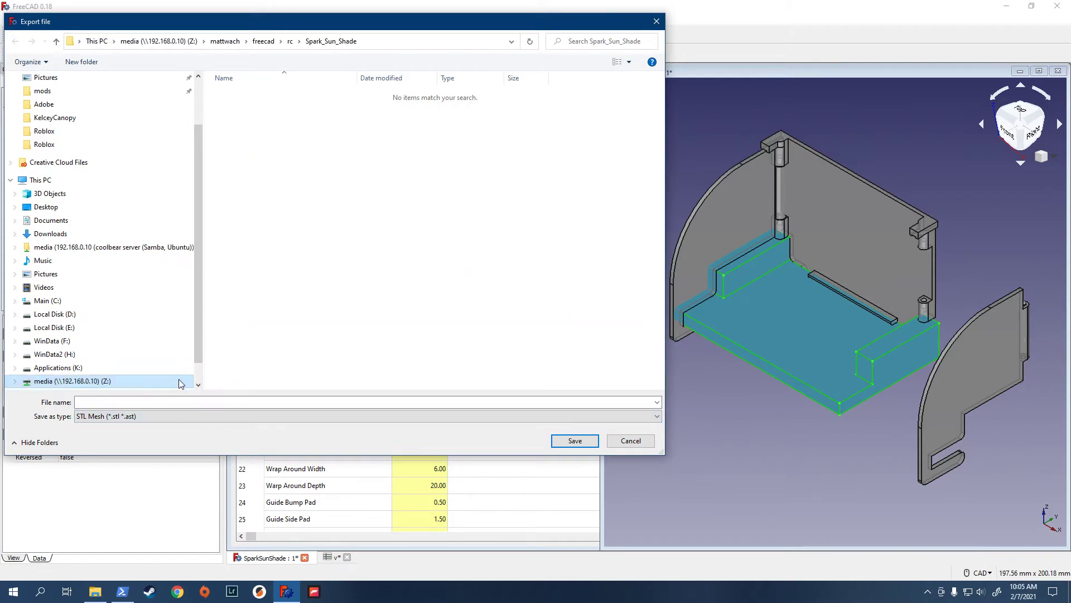
click(137, 402)
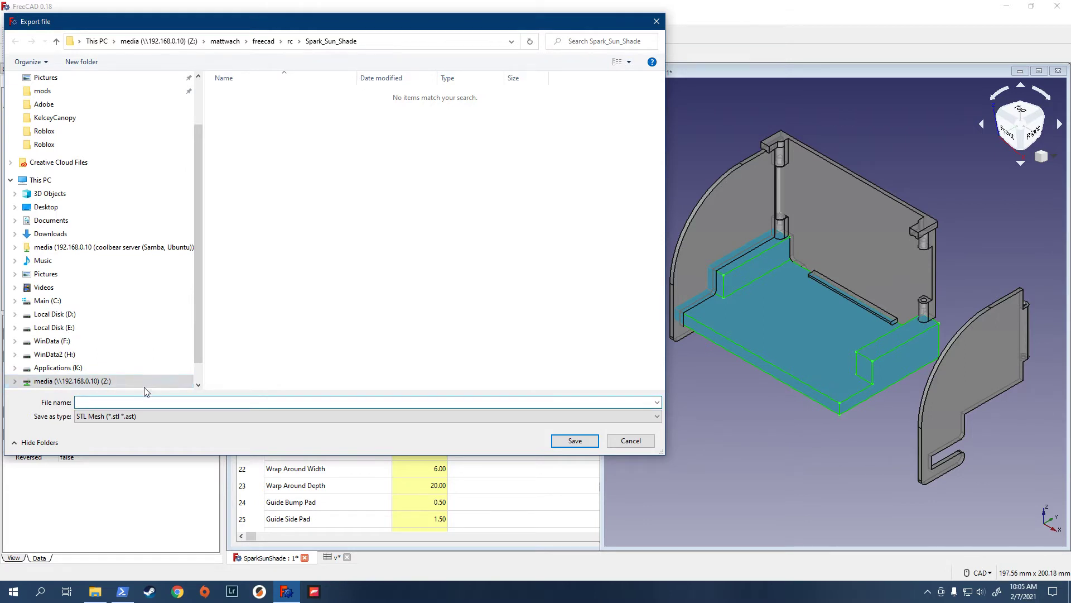
text(bottom.stl)
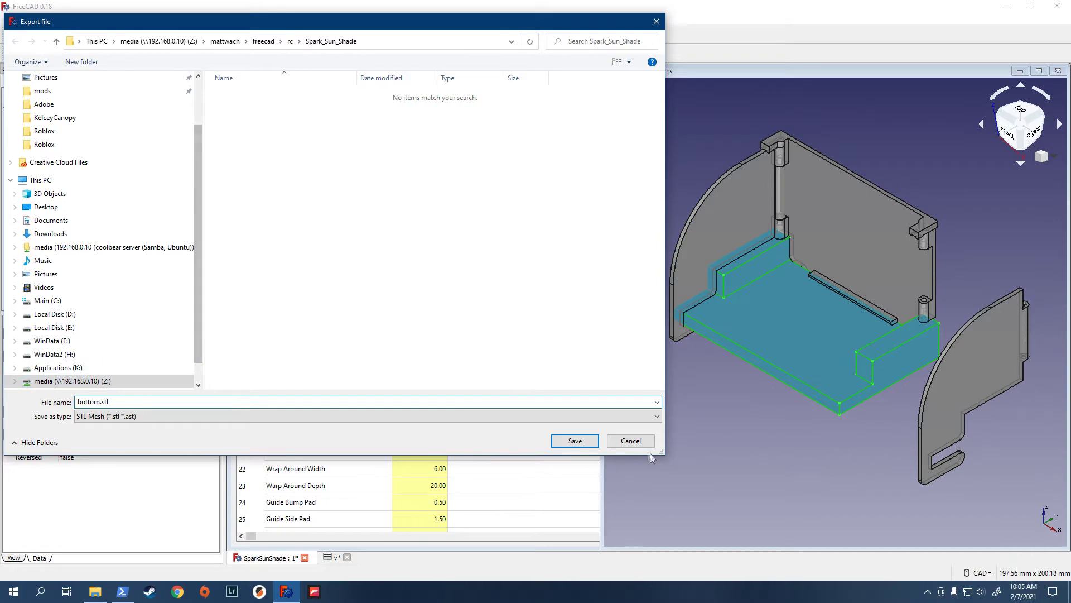
click(574, 441)
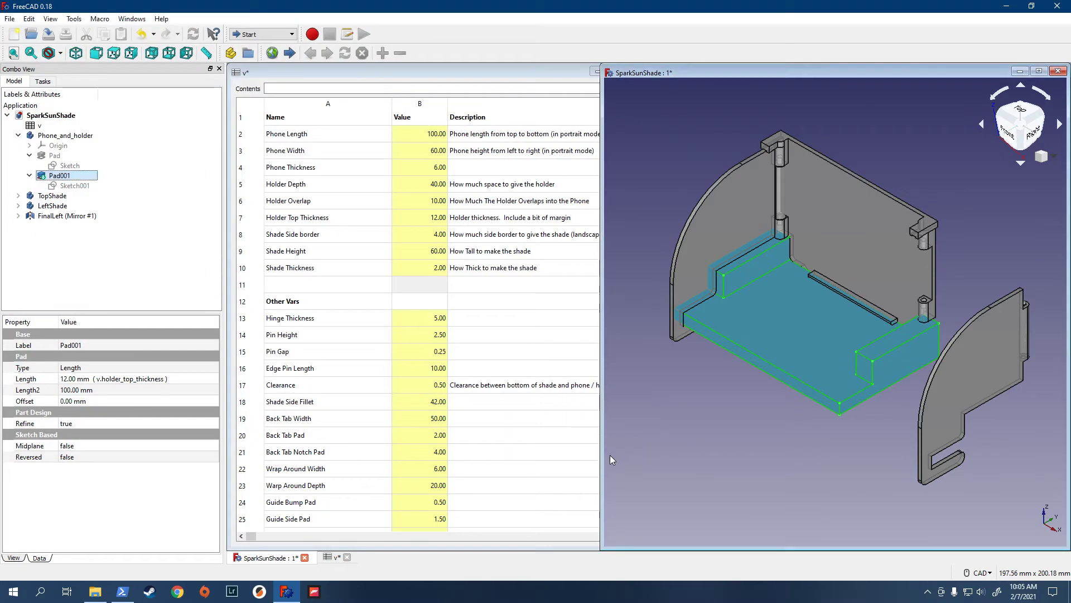
click(18, 196)
scroll(66, 252, down, 1)
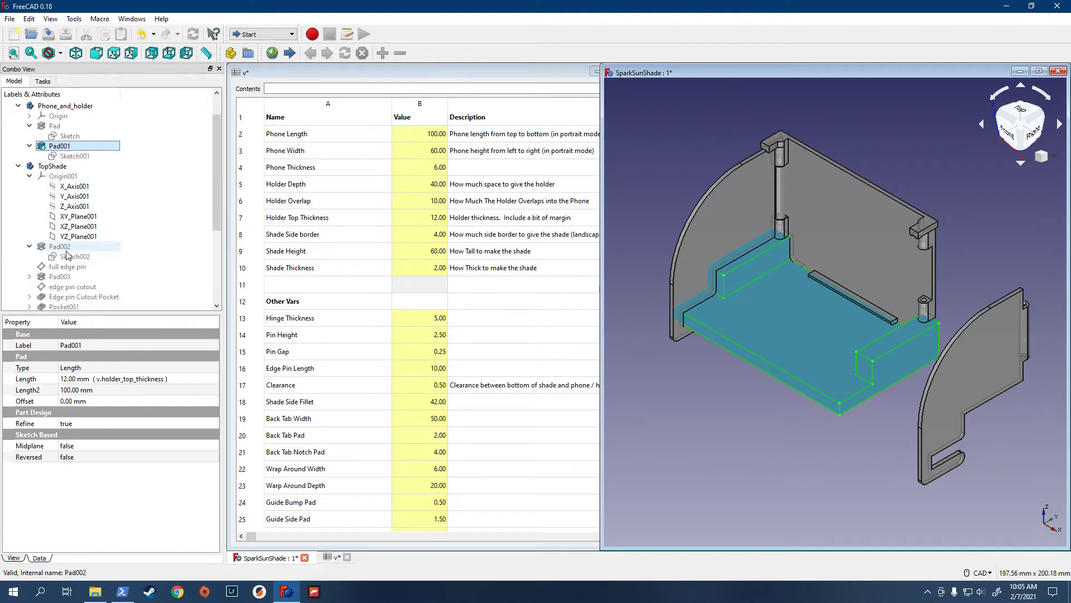
scroll(66, 252, down, 4)
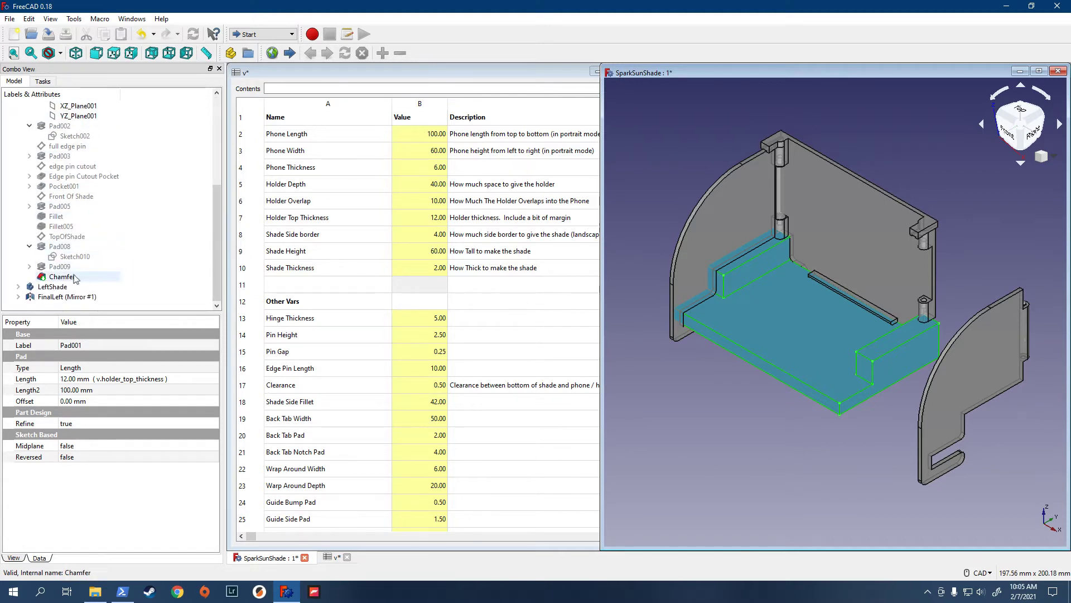
scroll(76, 279, up, 5)
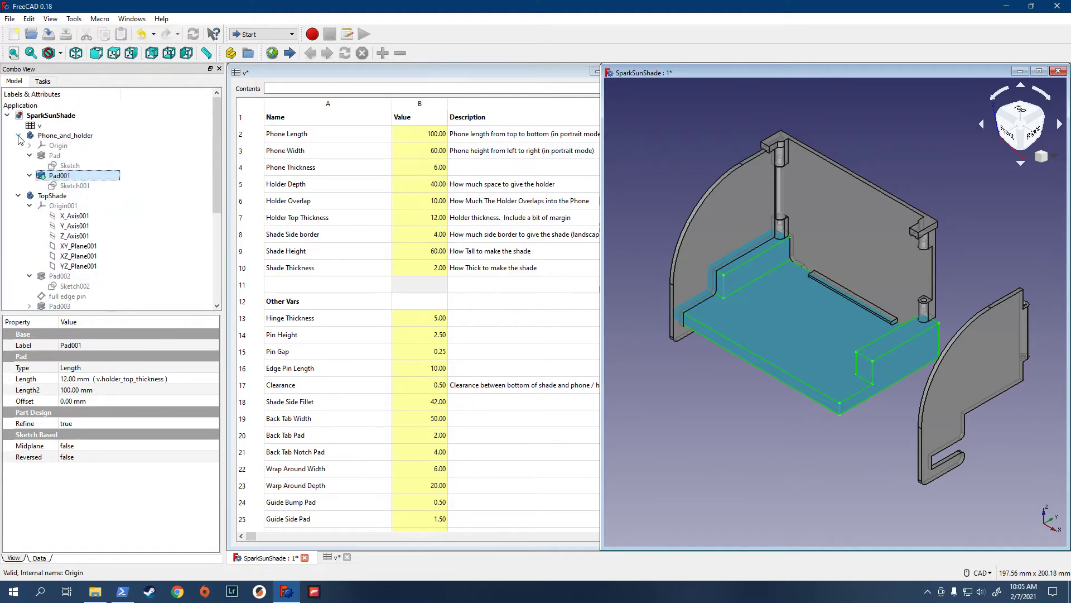
scroll(74, 212, down, 4)
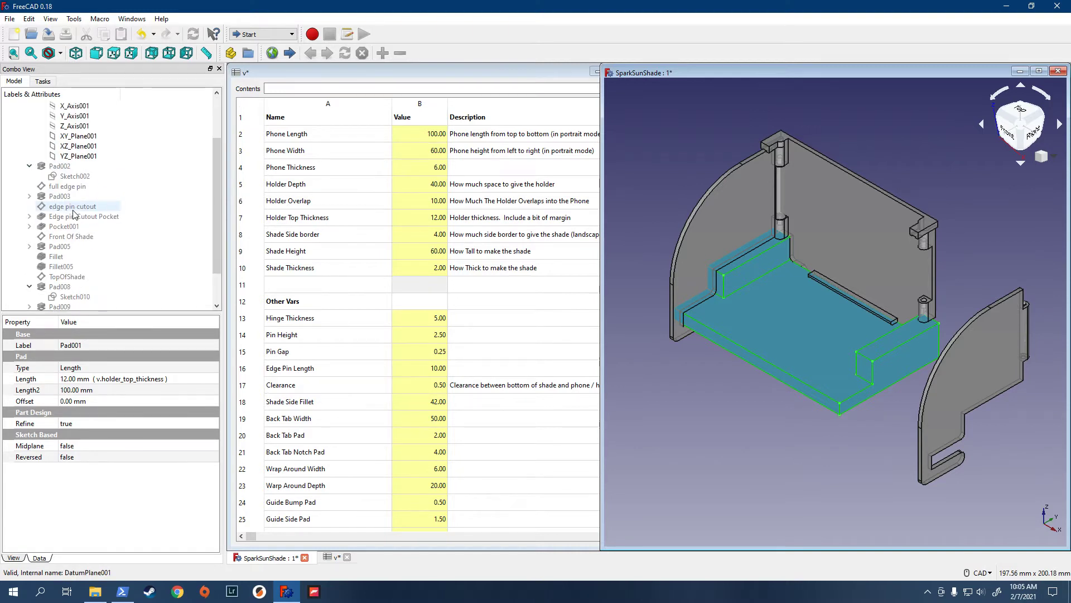
scroll(71, 235, down, 2)
click(64, 278)
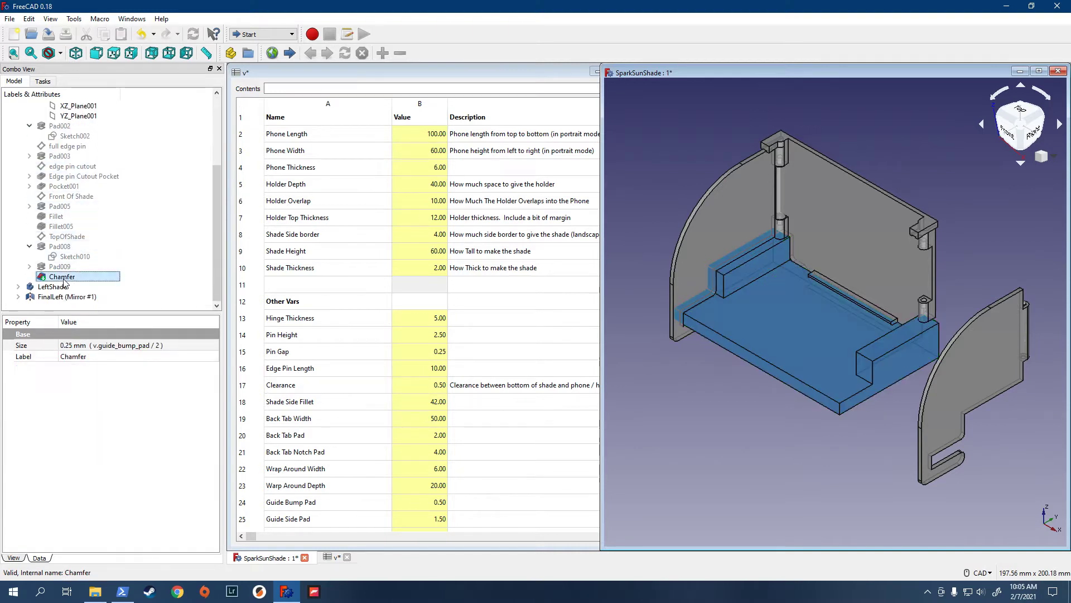
scroll(70, 277, up, 2)
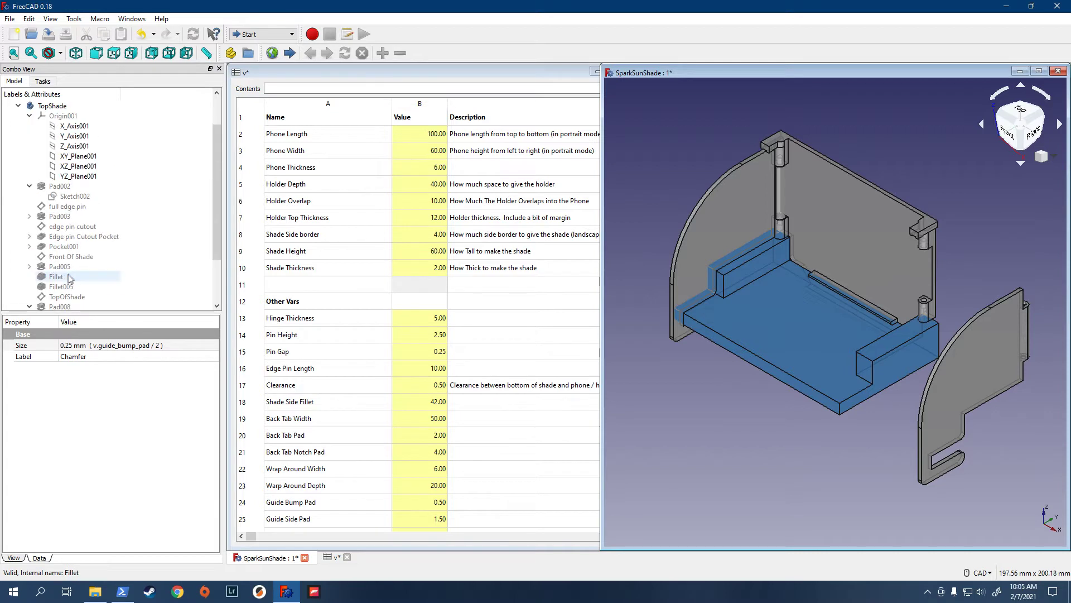
scroll(70, 277, up, 1)
click(51, 136)
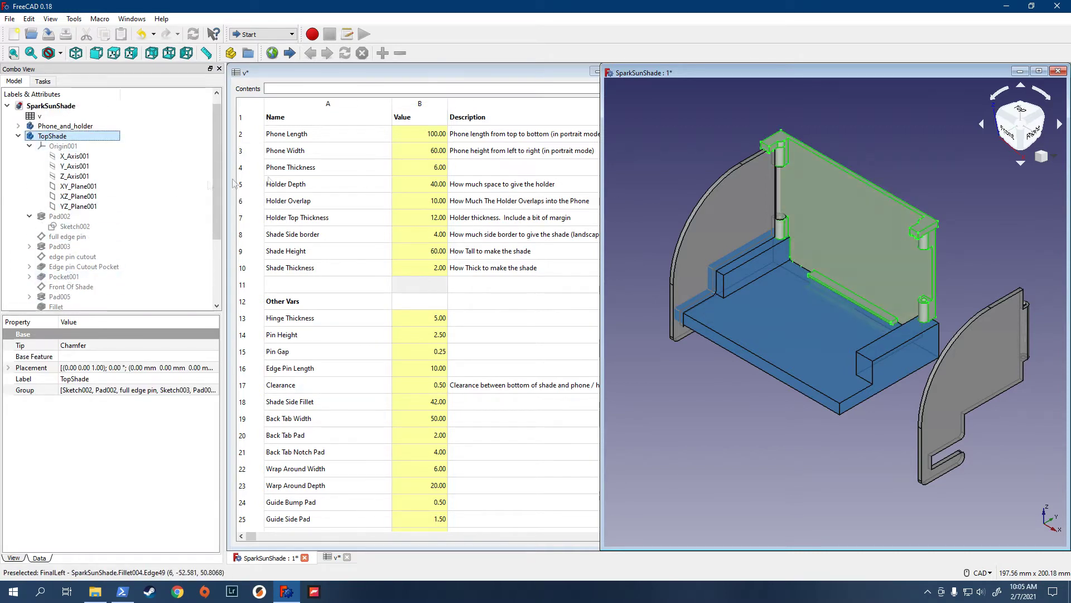
scroll(78, 190, down, 1)
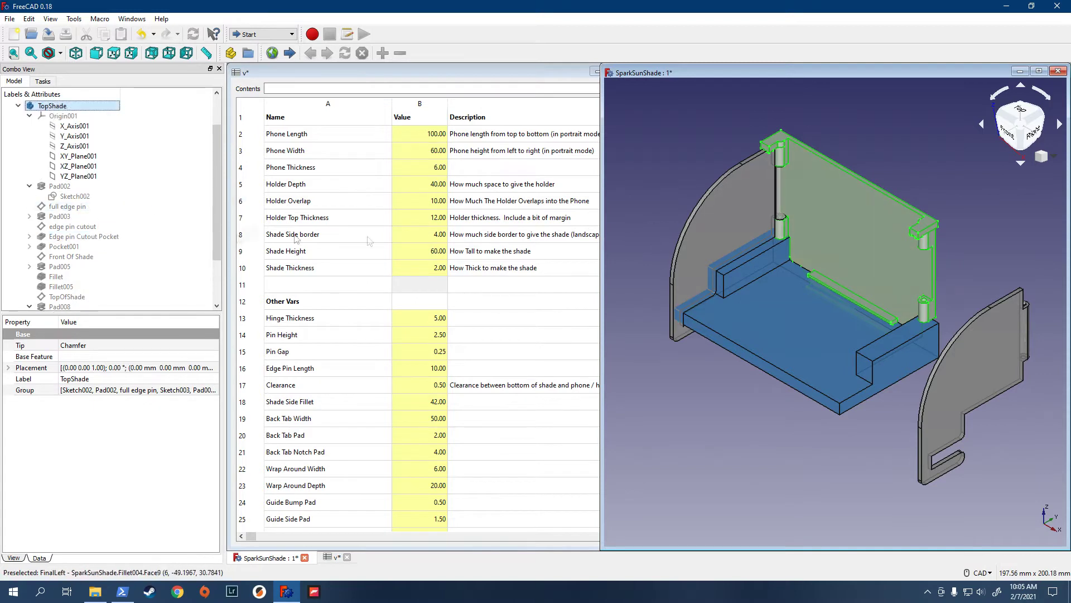
scroll(100, 239, up, 1)
scroll(84, 259, down, 3)
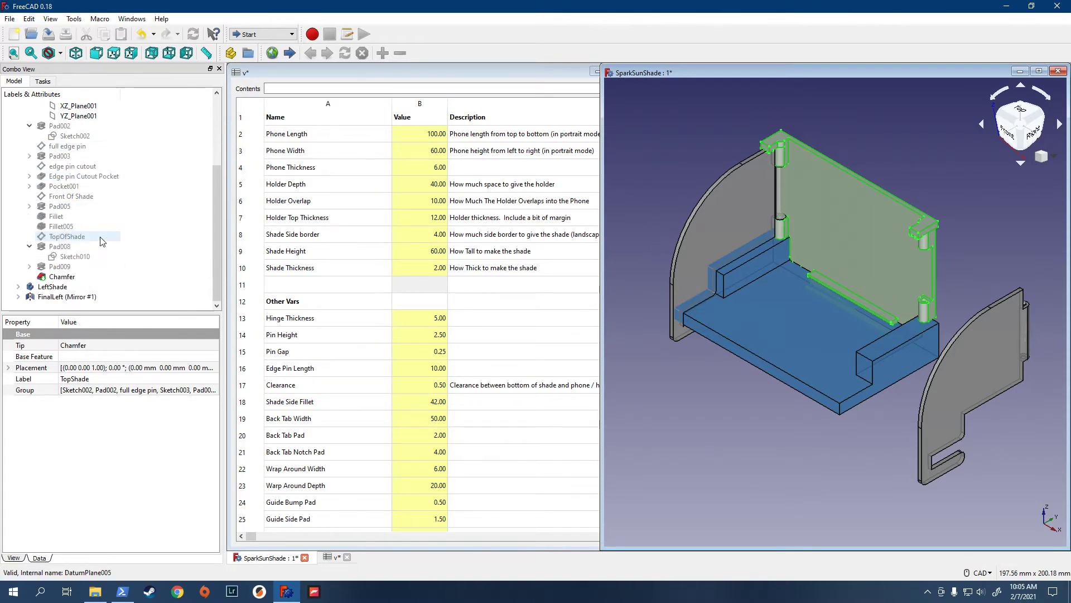
click(57, 287)
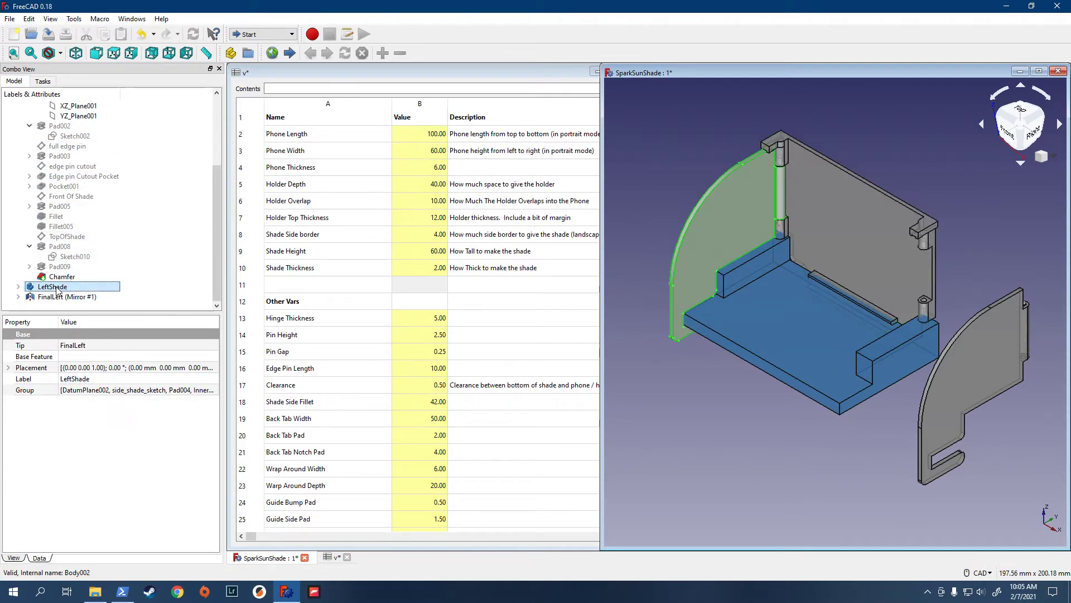
click(51, 297)
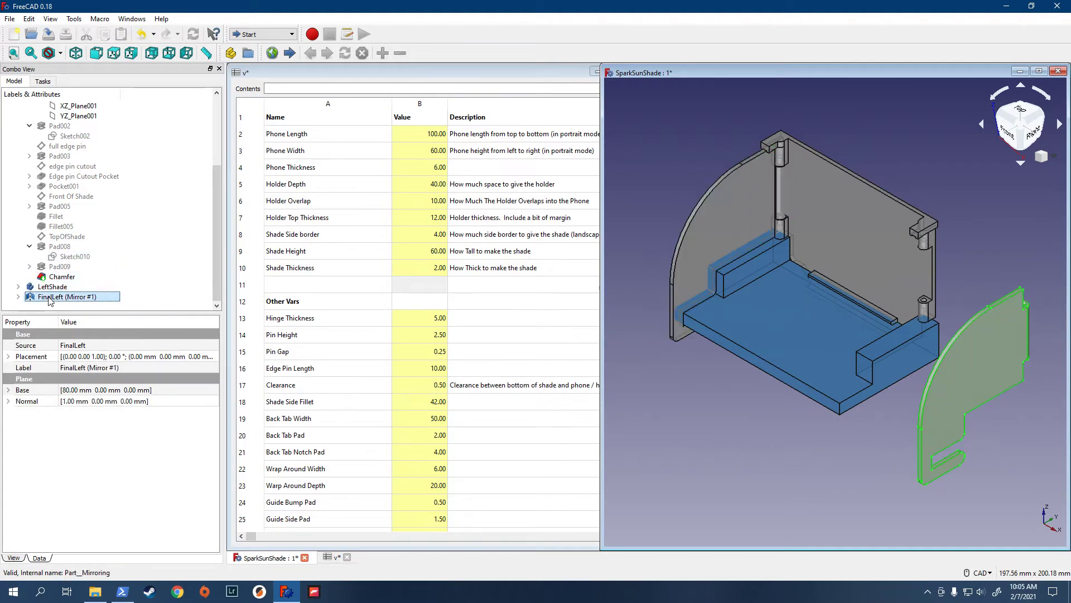